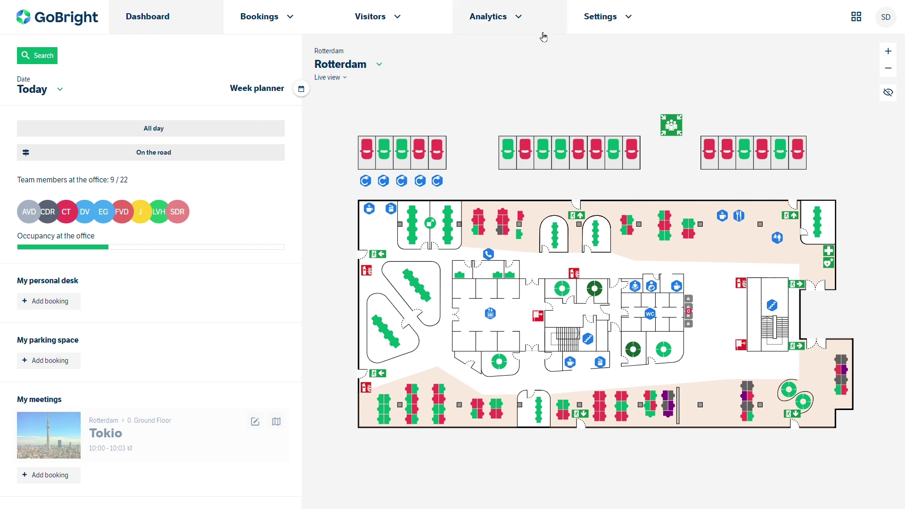
# Step: Open Work from the Settings menu to list the desks from Desk 101 onward
pyautogui.click(615, 19)
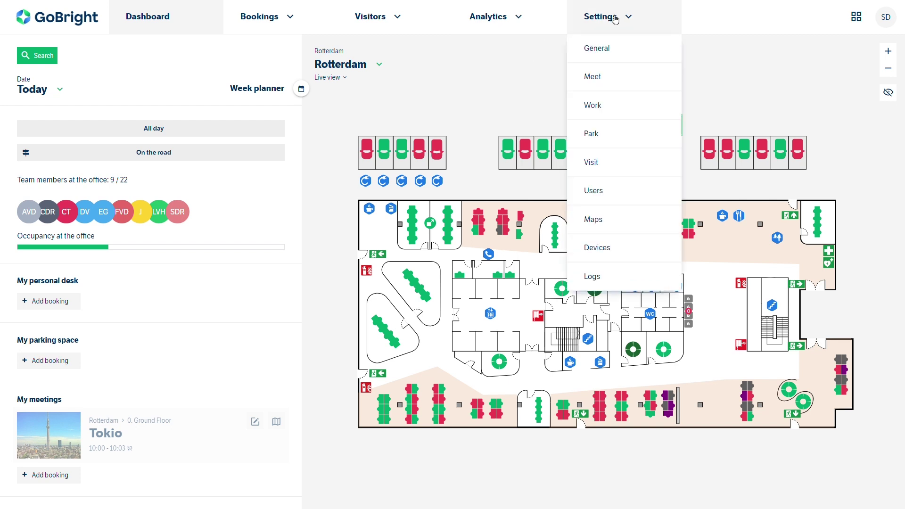
pyautogui.click(597, 108)
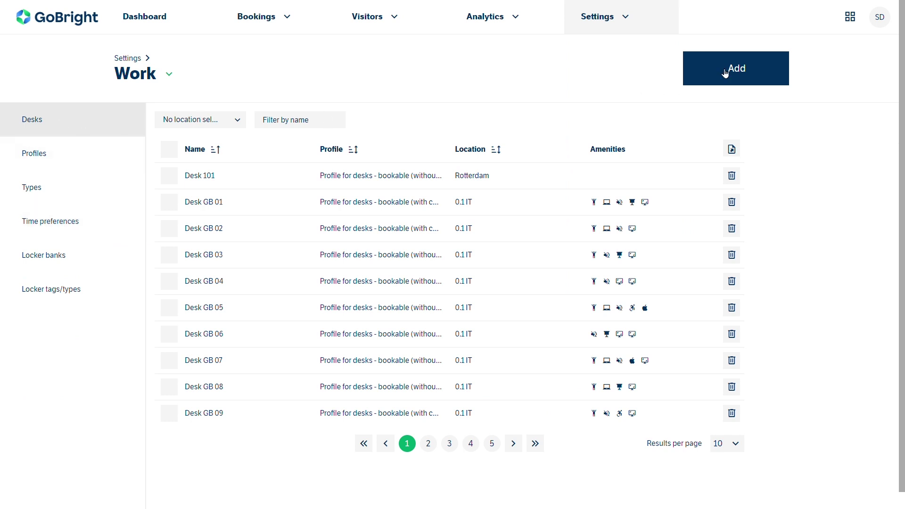
# Step: Start a new desk with No type and location Paris, and review its amenities
pyautogui.click(757, 71)
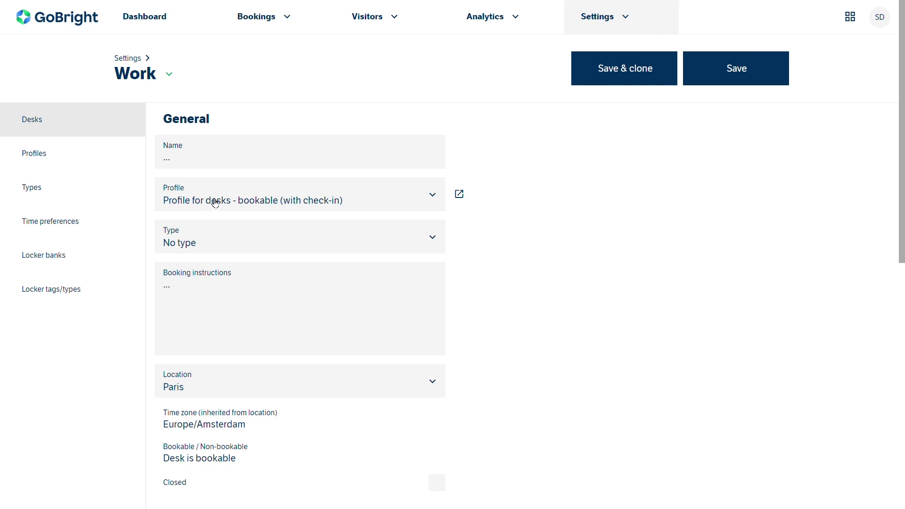
pyautogui.click(215, 241)
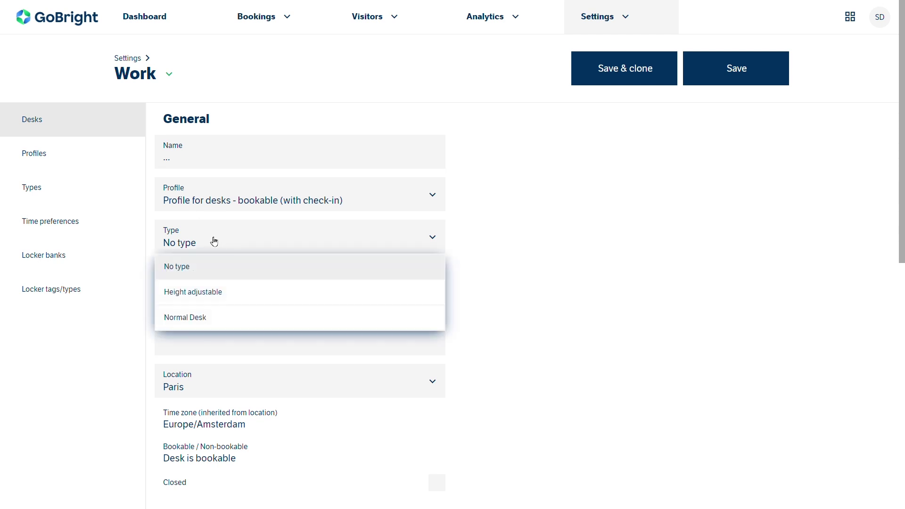
pyautogui.click(215, 242)
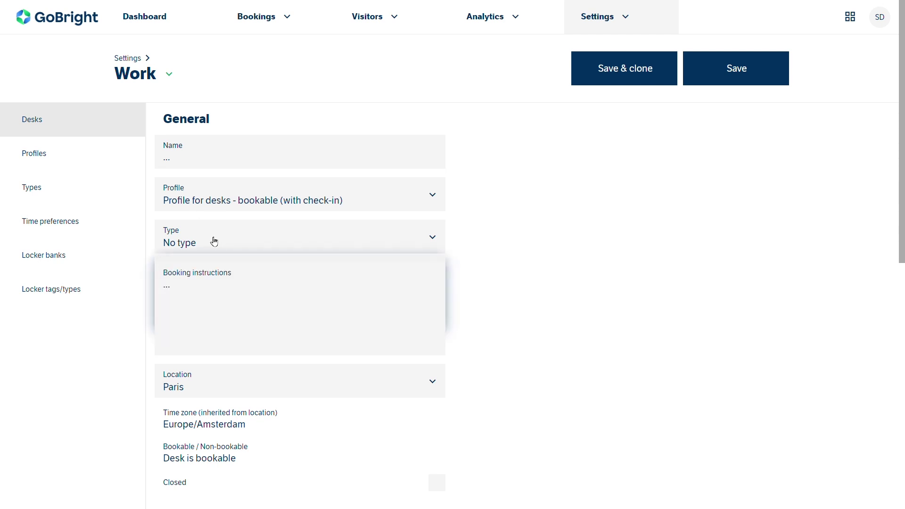
pyautogui.click(246, 393)
pyautogui.scroll(-1, 288, 270)
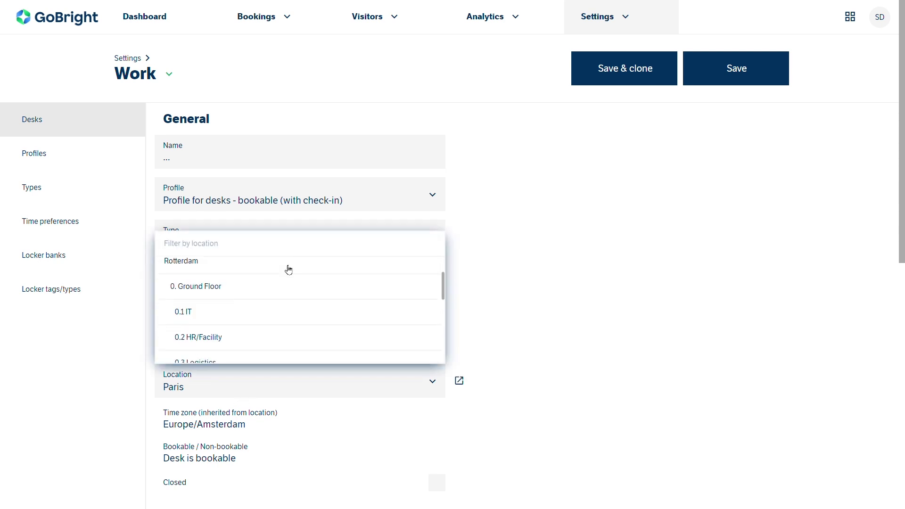
pyautogui.click(515, 300)
pyautogui.scroll(-5, 388, 312)
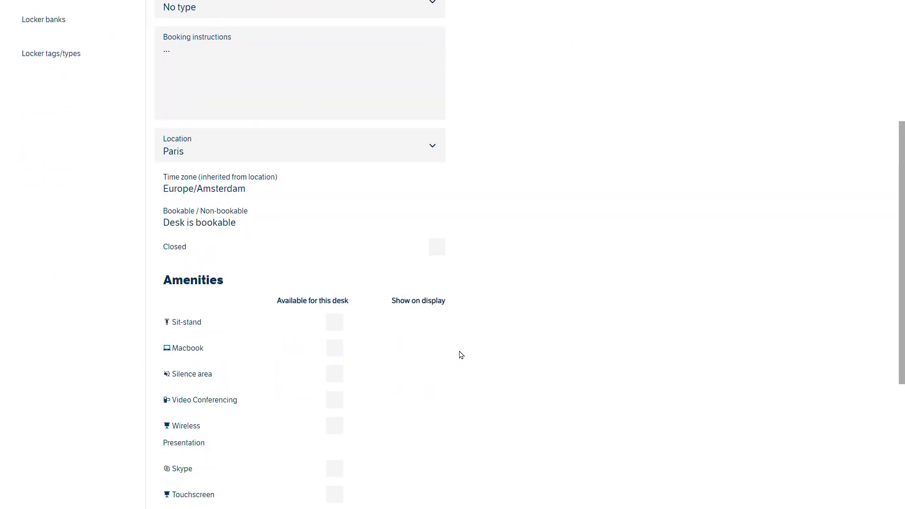
pyautogui.scroll(5, 623, 269)
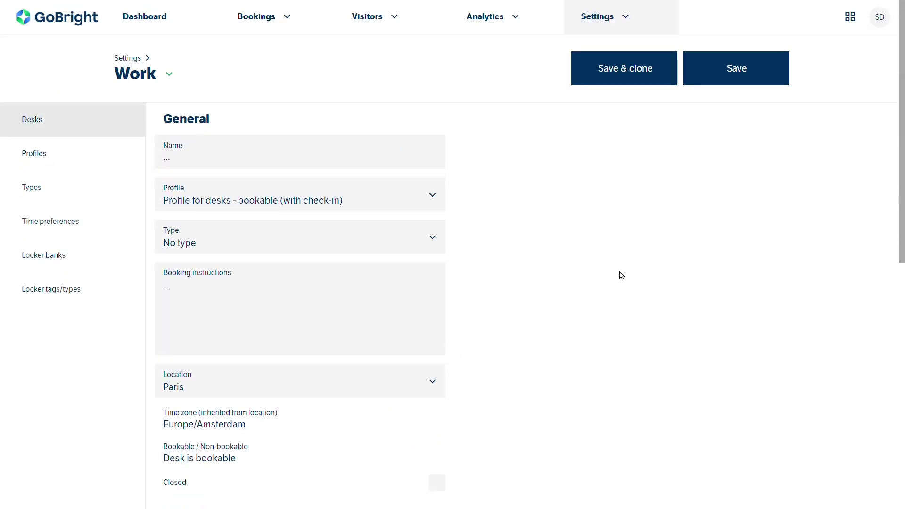
# Step: Back in the desk list, select Desk GB 01, GB 02 and GB 03
pyautogui.click(56, 125)
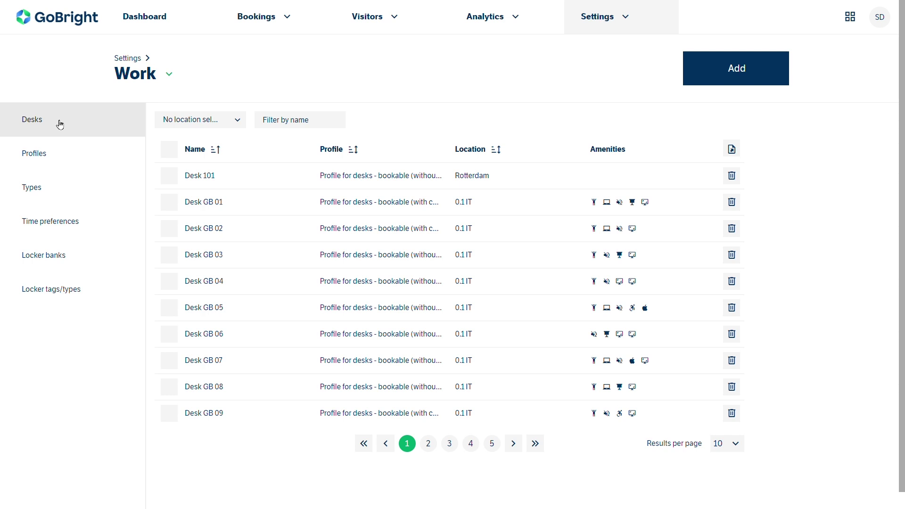
pyautogui.click(174, 206)
pyautogui.click(171, 231)
pyautogui.click(180, 257)
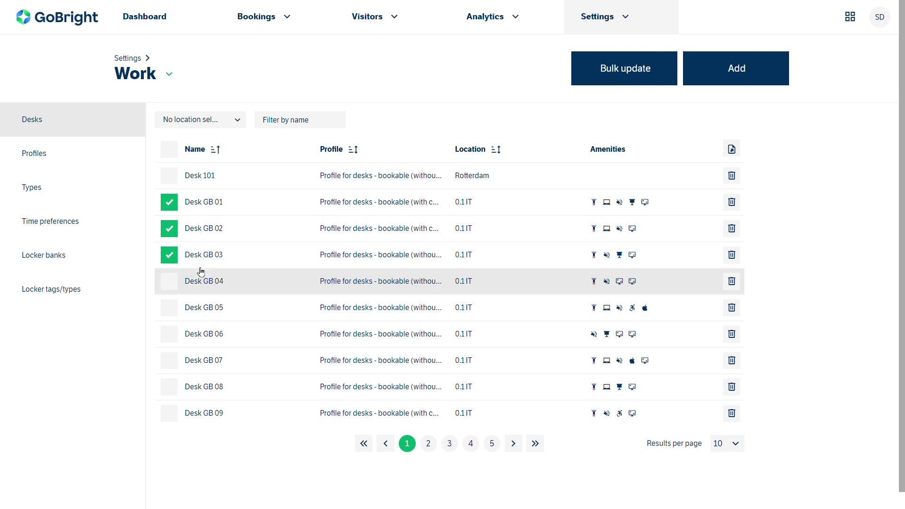
# Step: Begin a bulk update of the Location field, then close it without applying
pyautogui.click(628, 66)
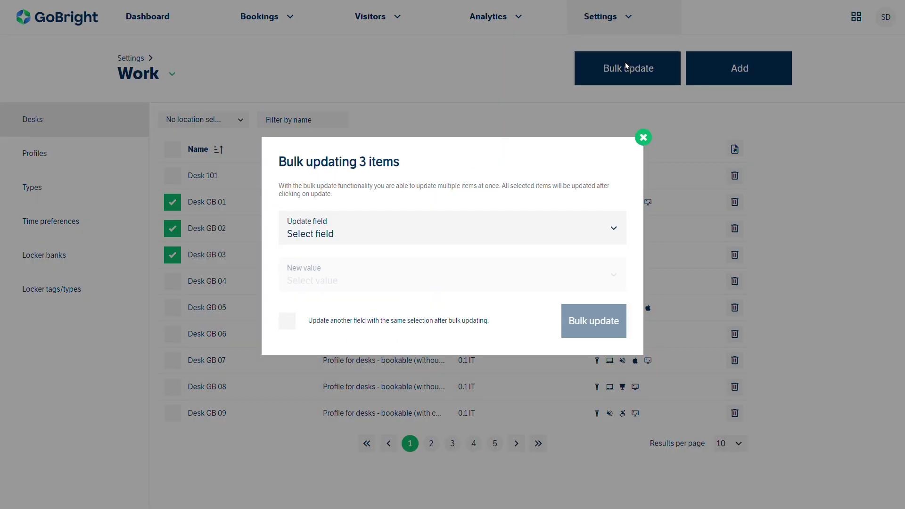
pyautogui.click(338, 235)
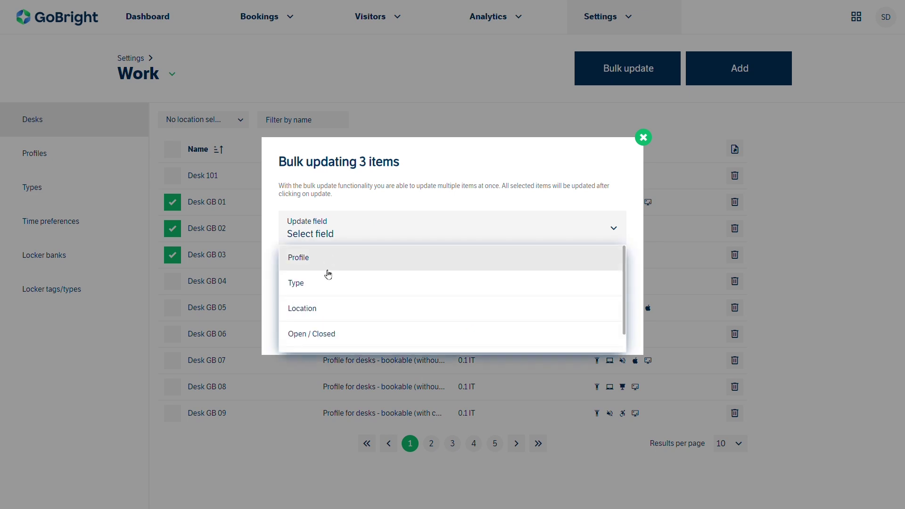
pyautogui.click(326, 309)
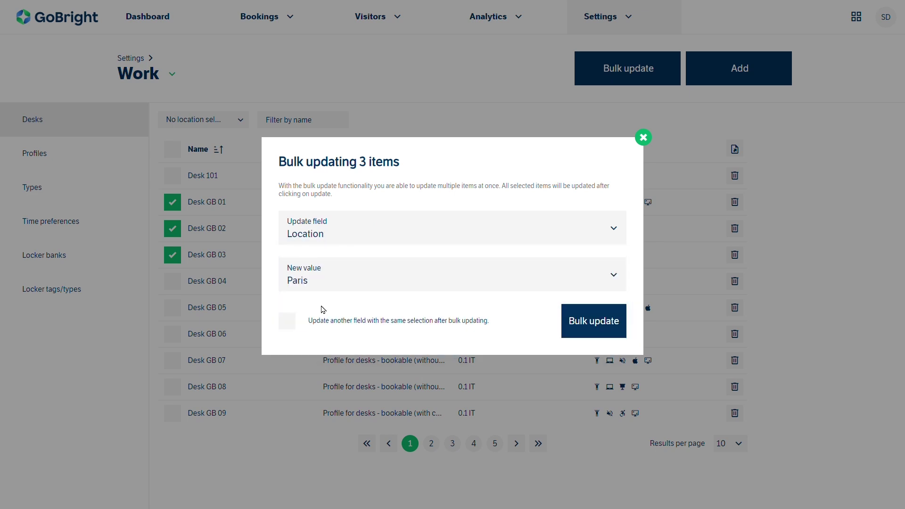
pyautogui.click(644, 138)
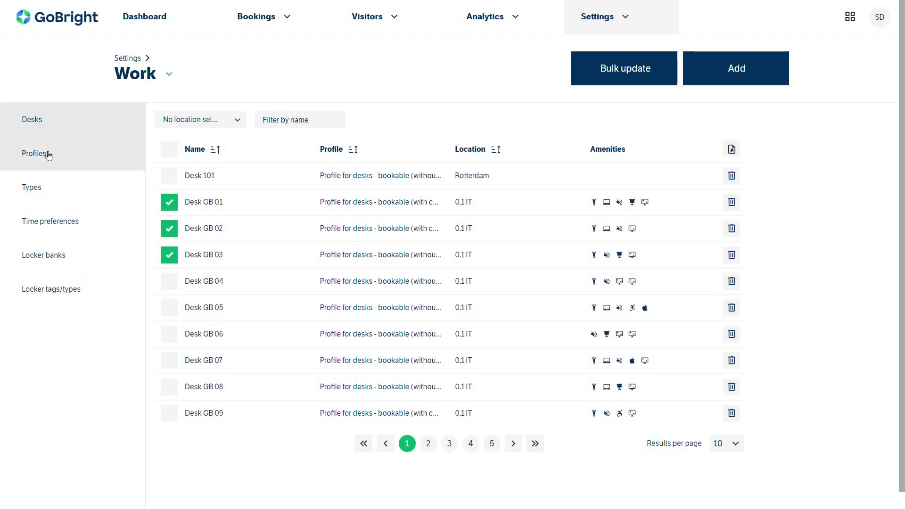
# Step: Open the 'Profile for desks - non bookable' profile and review its Non-bookable settings
pyautogui.click(48, 156)
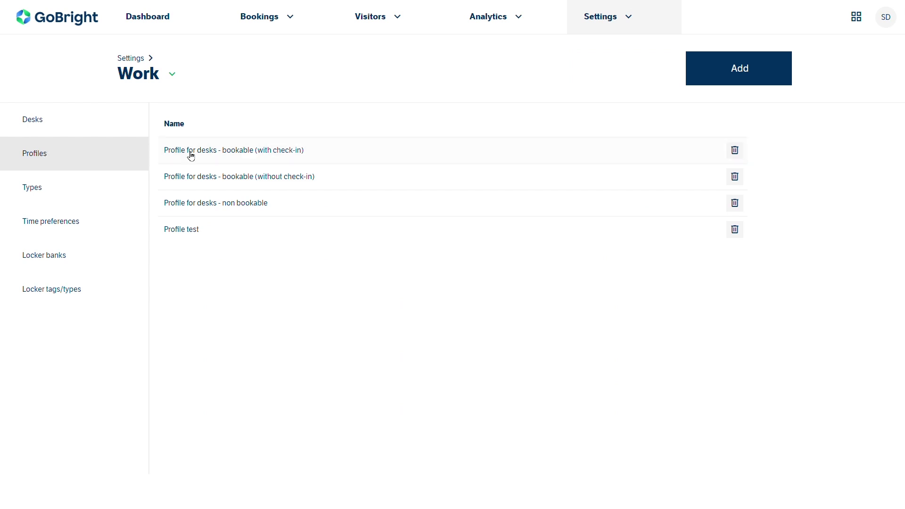
pyautogui.click(229, 204)
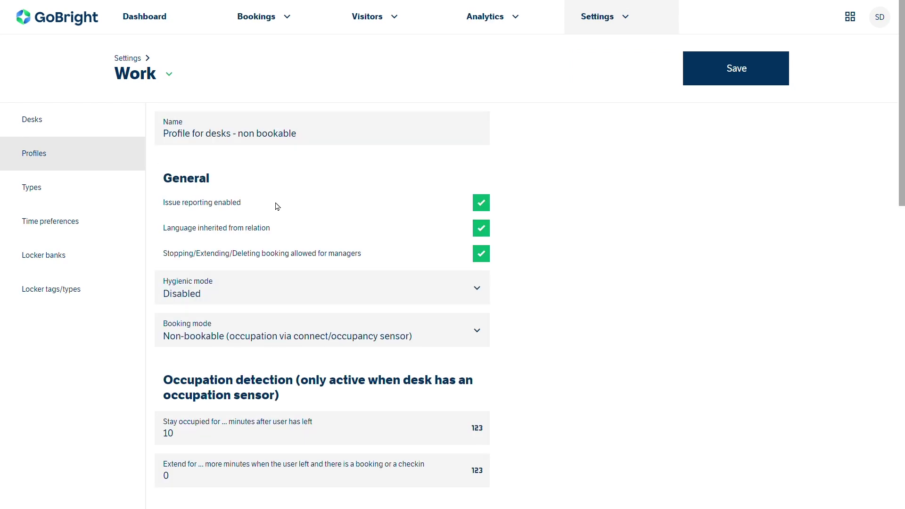
pyautogui.scroll(-4, 347, 196)
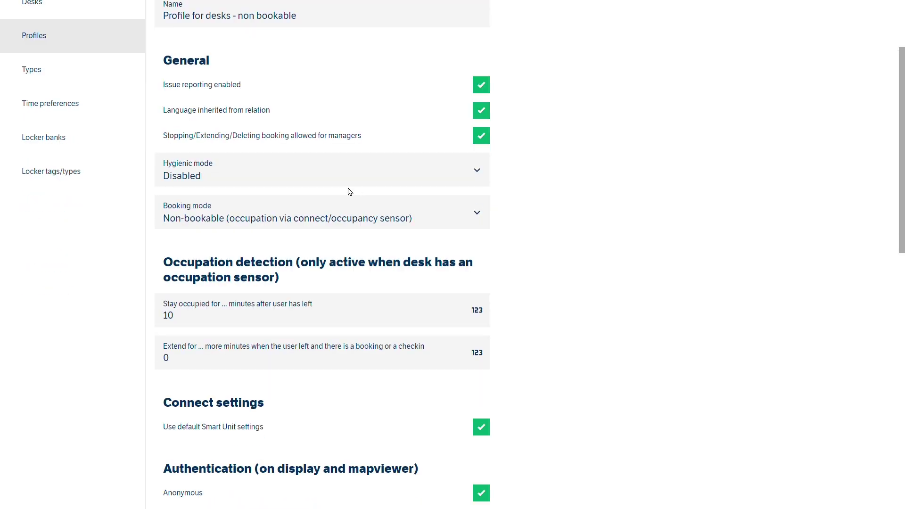
pyautogui.scroll(-8, 352, 191)
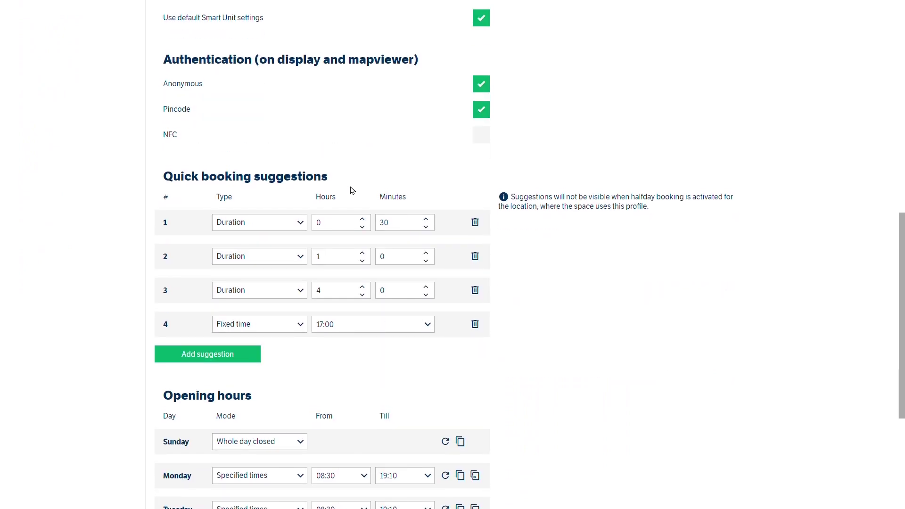
pyautogui.scroll(12, 353, 191)
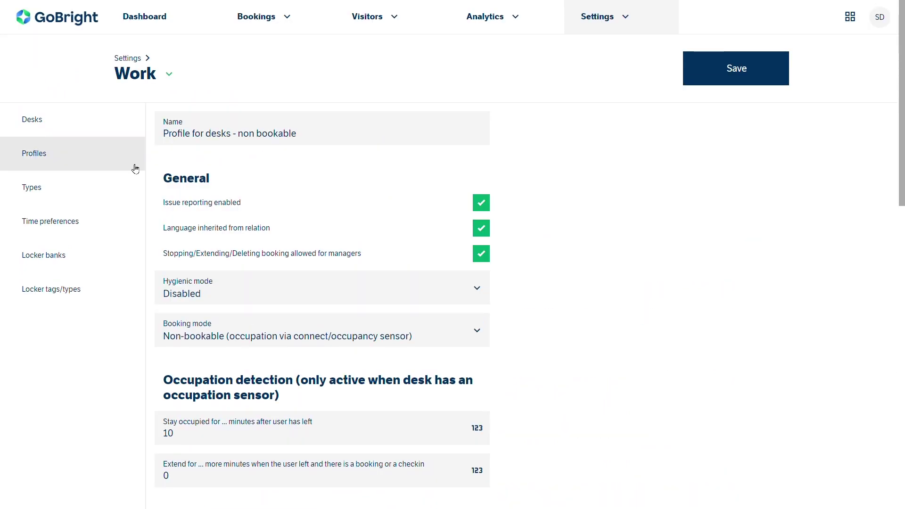
# Step: Start a new desk profile and review its default Bookable, 08:30–17:00 settings without saving
pyautogui.click(56, 153)
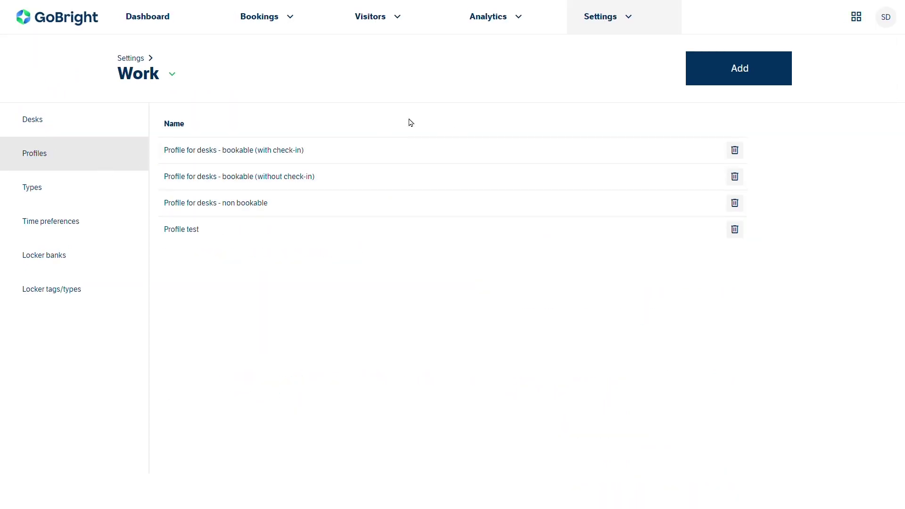
pyautogui.click(757, 75)
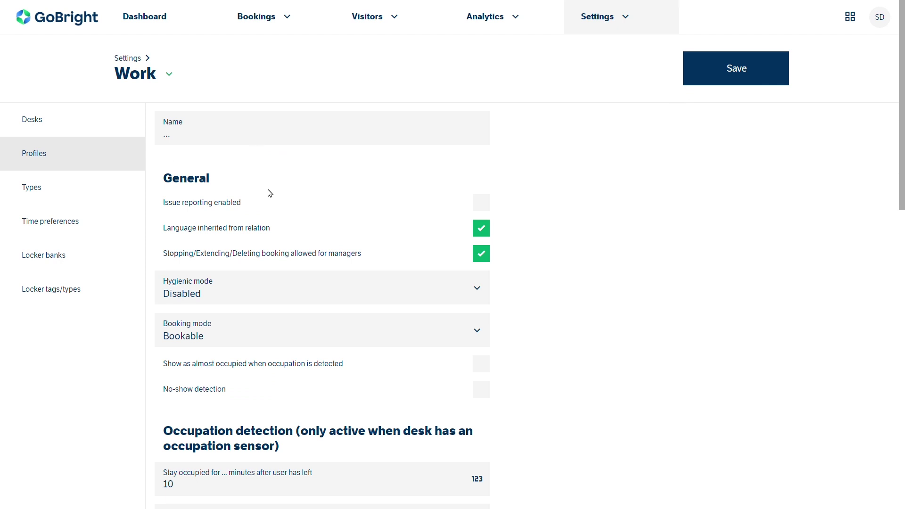
pyautogui.scroll(-2, 338, 196)
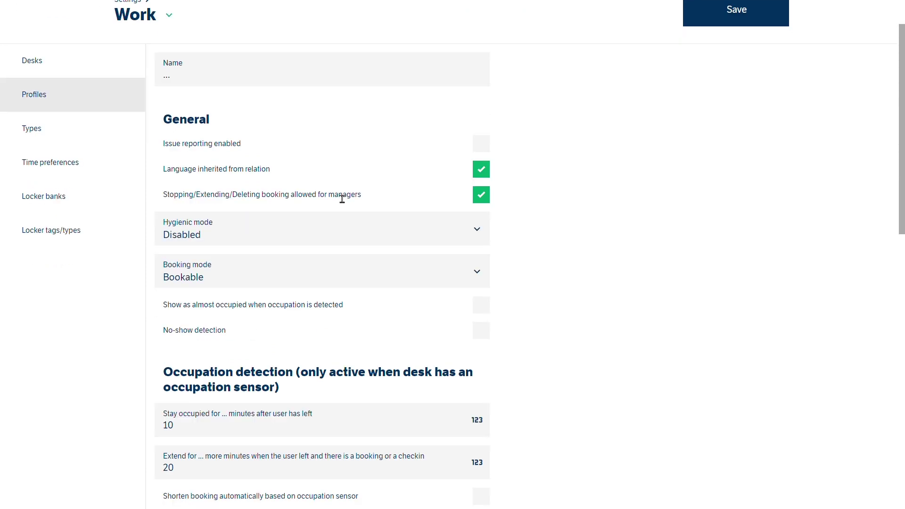
pyautogui.scroll(-1, 337, 193)
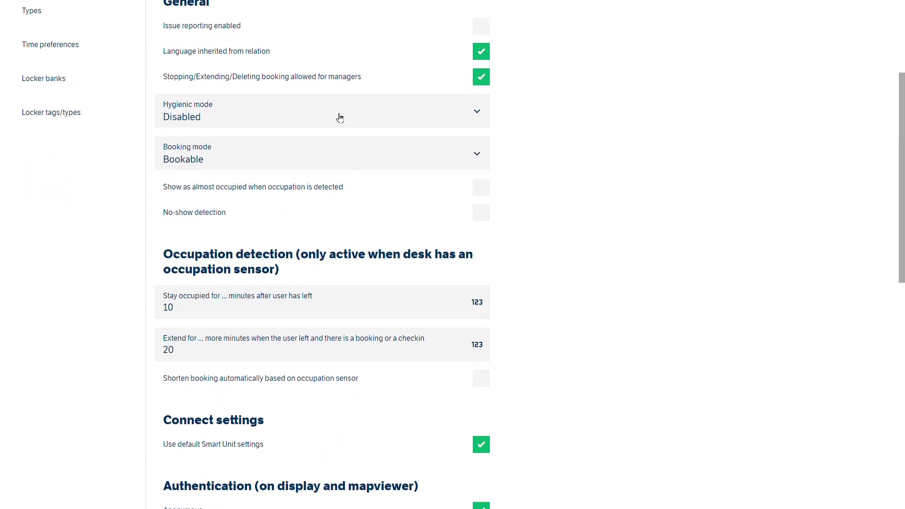
pyautogui.scroll(-1, 338, 87)
pyautogui.scroll(-1, 338, 89)
pyautogui.scroll(-2, 338, 89)
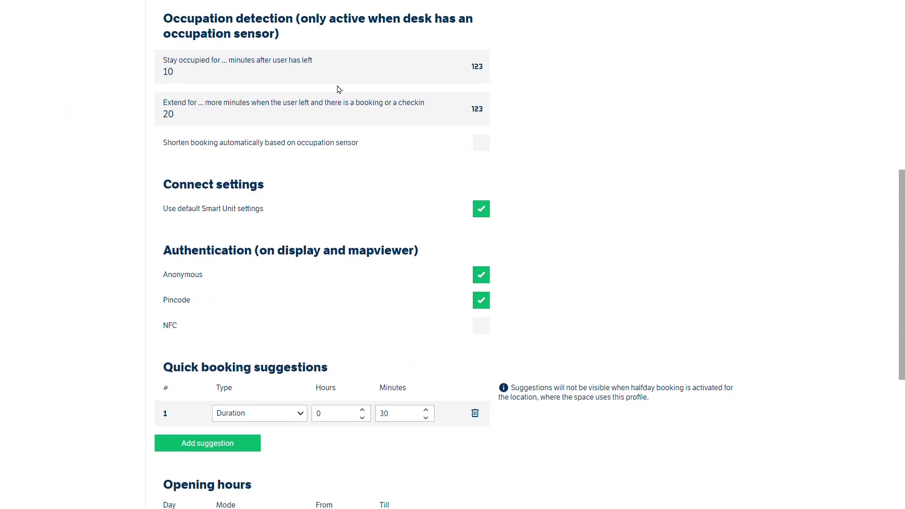
pyautogui.scroll(-2, 338, 90)
pyautogui.scroll(-2, 338, 89)
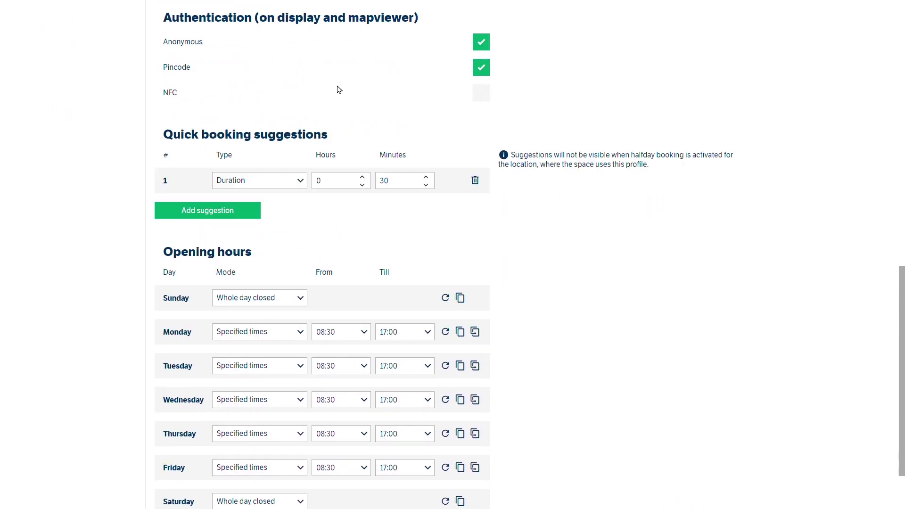
pyautogui.scroll(4, 339, 89)
pyautogui.scroll(4, 338, 90)
pyautogui.scroll(3, 338, 92)
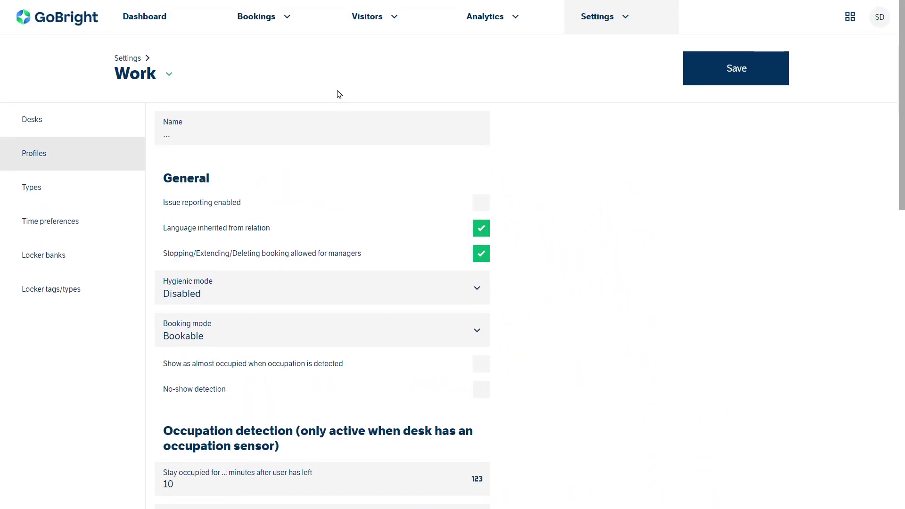
# Step: Abandon the new profile and add a desk type named 'Quiet desk'
pyautogui.click(73, 152)
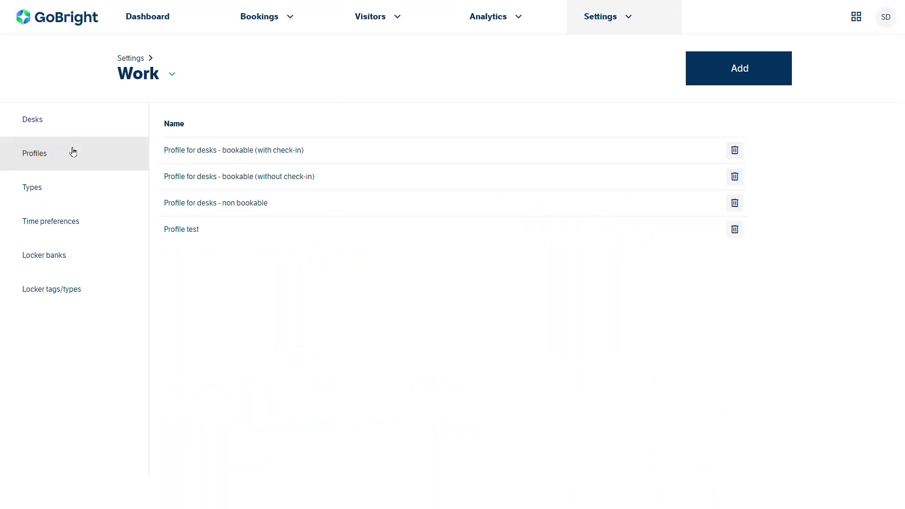
pyautogui.click(63, 196)
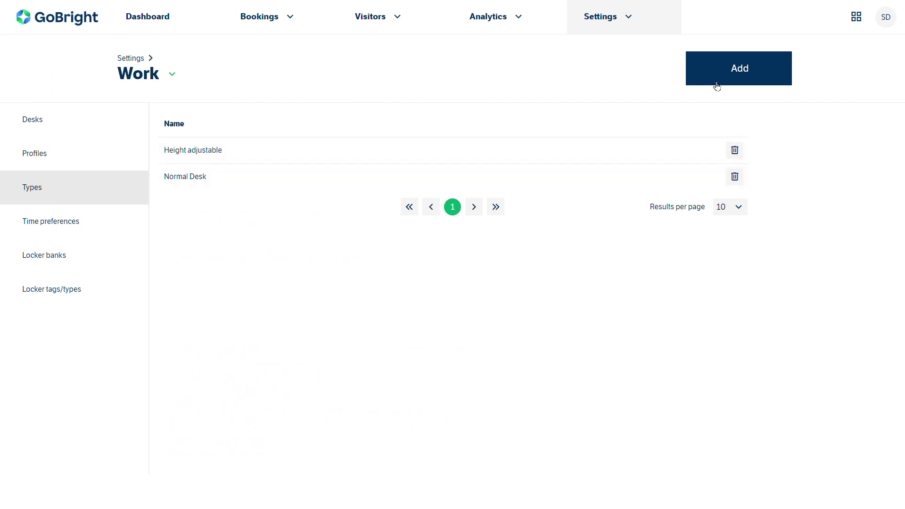
pyautogui.click(744, 77)
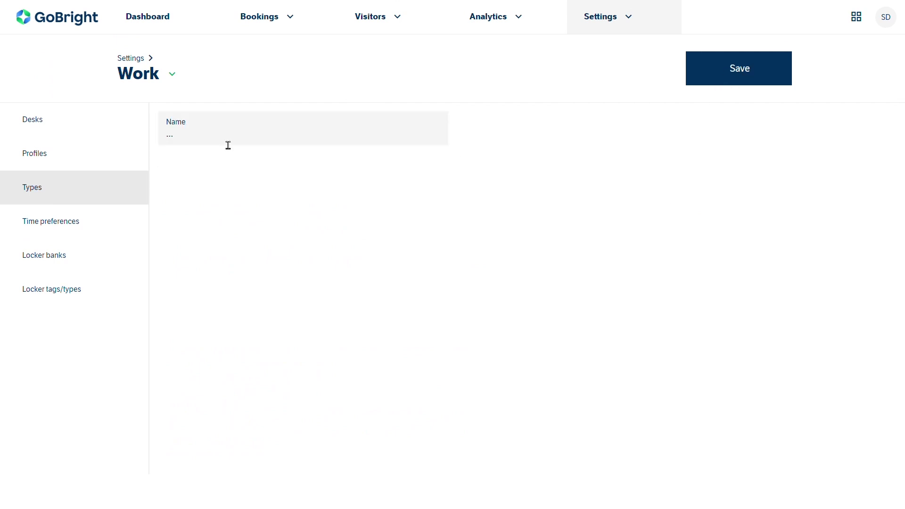
pyautogui.write('Quiet desk')
pyautogui.click(748, 75)
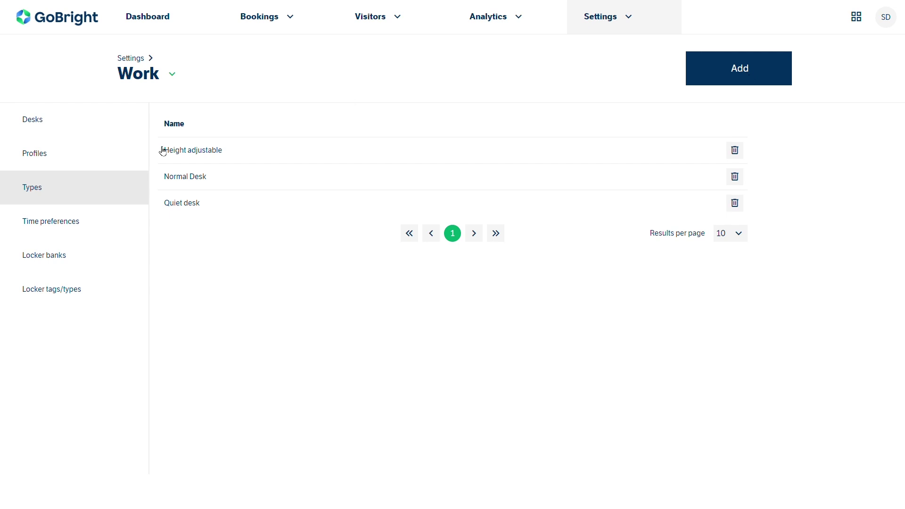
# Step: Review the desk time preferences: Half day mode 08:30–12:30–17:00 with location exceptions
pyautogui.click(106, 228)
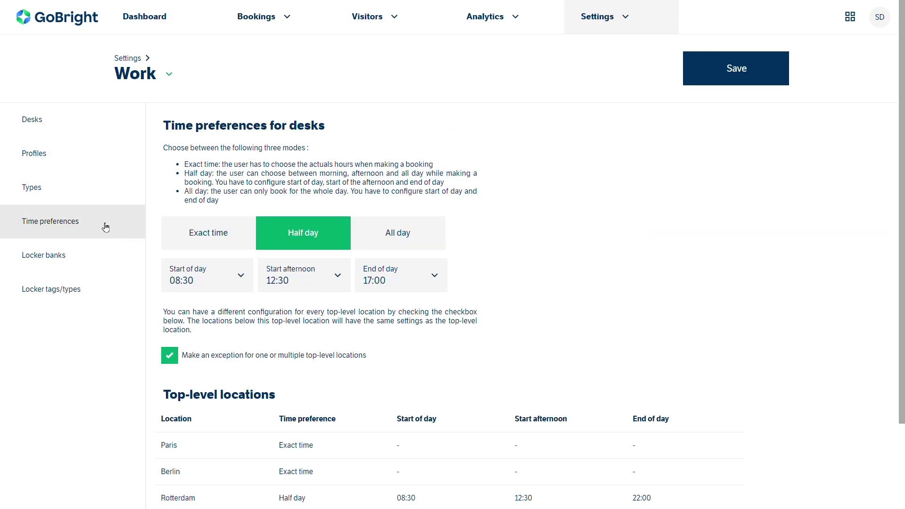
pyautogui.scroll(-2, 515, 222)
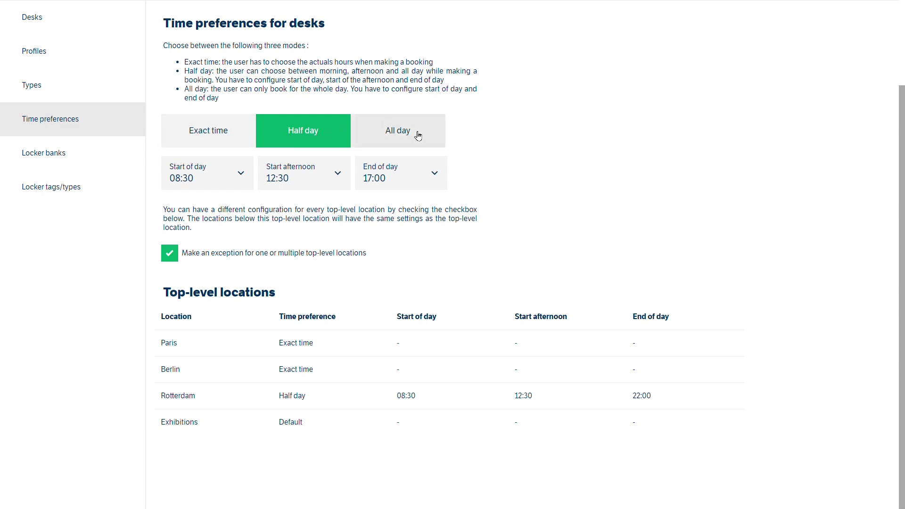
pyautogui.scroll(2, 502, 222)
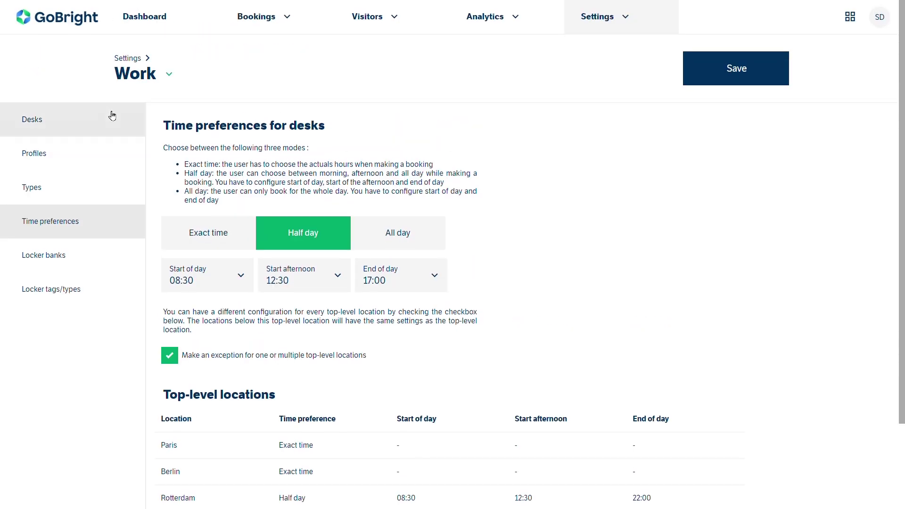
# Step: Go to the dashboard to view the Rotterdam office floor map
pyautogui.click(154, 19)
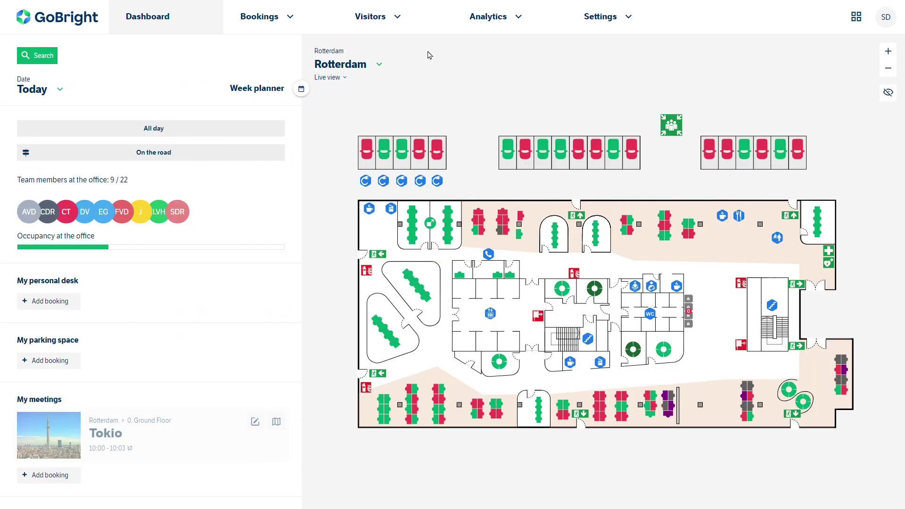